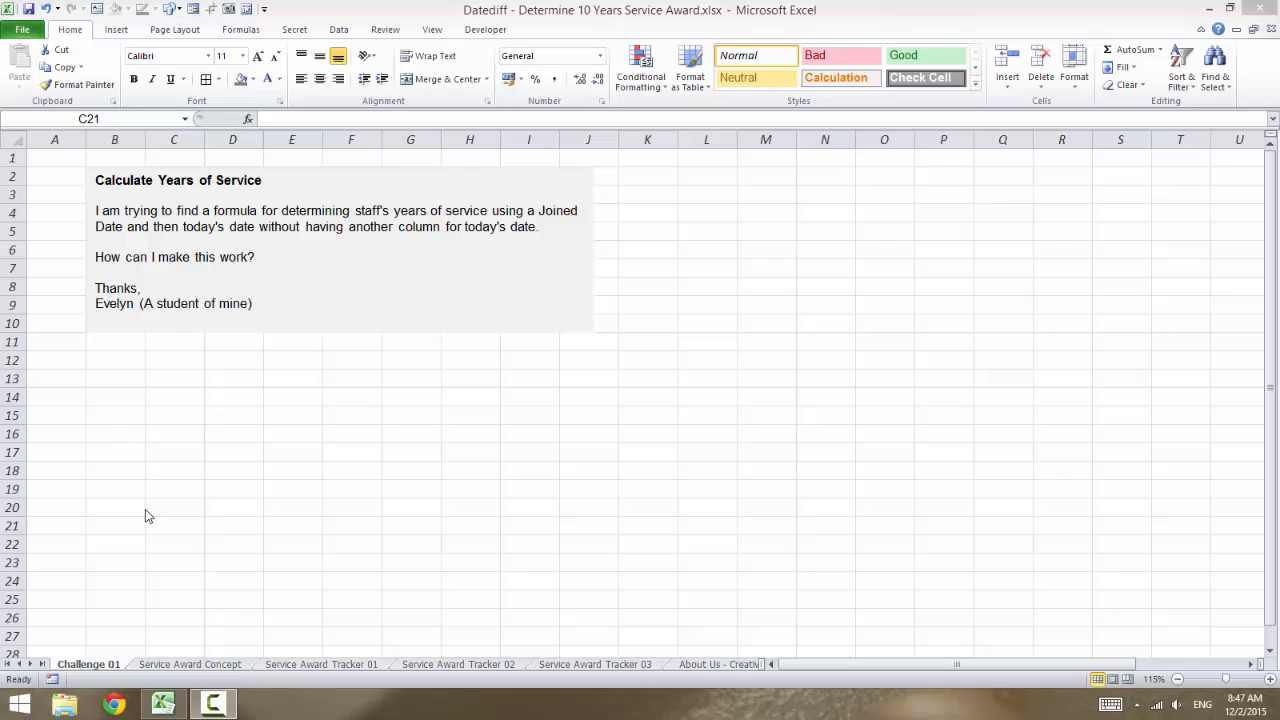
- View the Service Award Concept sheet, and examine Staff 1's year, month and day DATEDIF formulas on the Service Award Tracker 01 sheet
{"action": "left_click", "coordinate": [175, 665]}
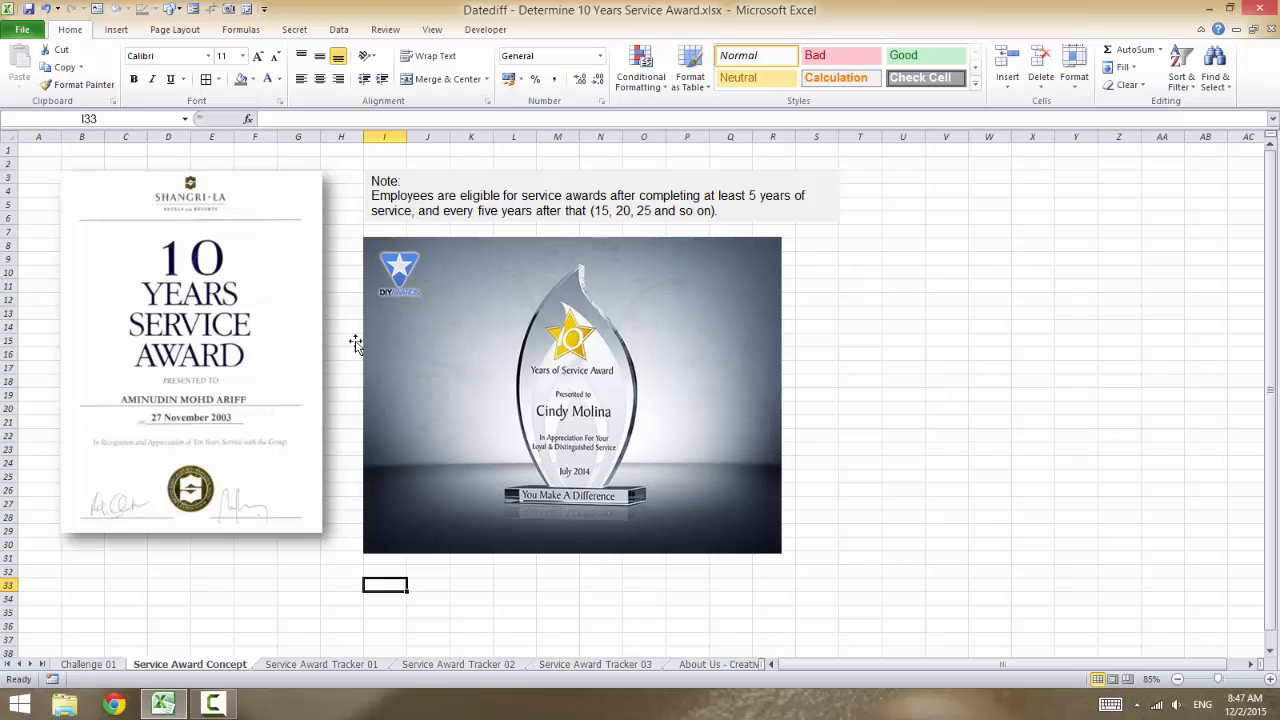
{"action": "left_click", "coordinate": [318, 664]}
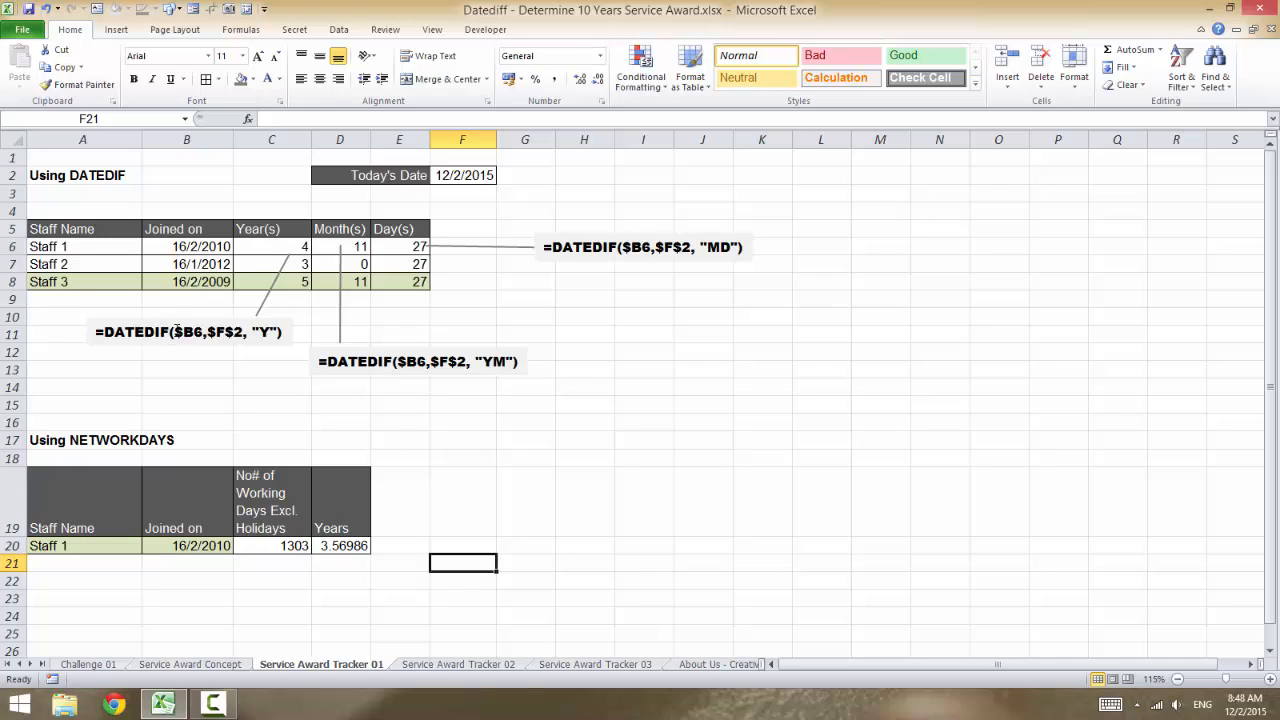
{"action": "left_click", "coordinate": [284, 247]}
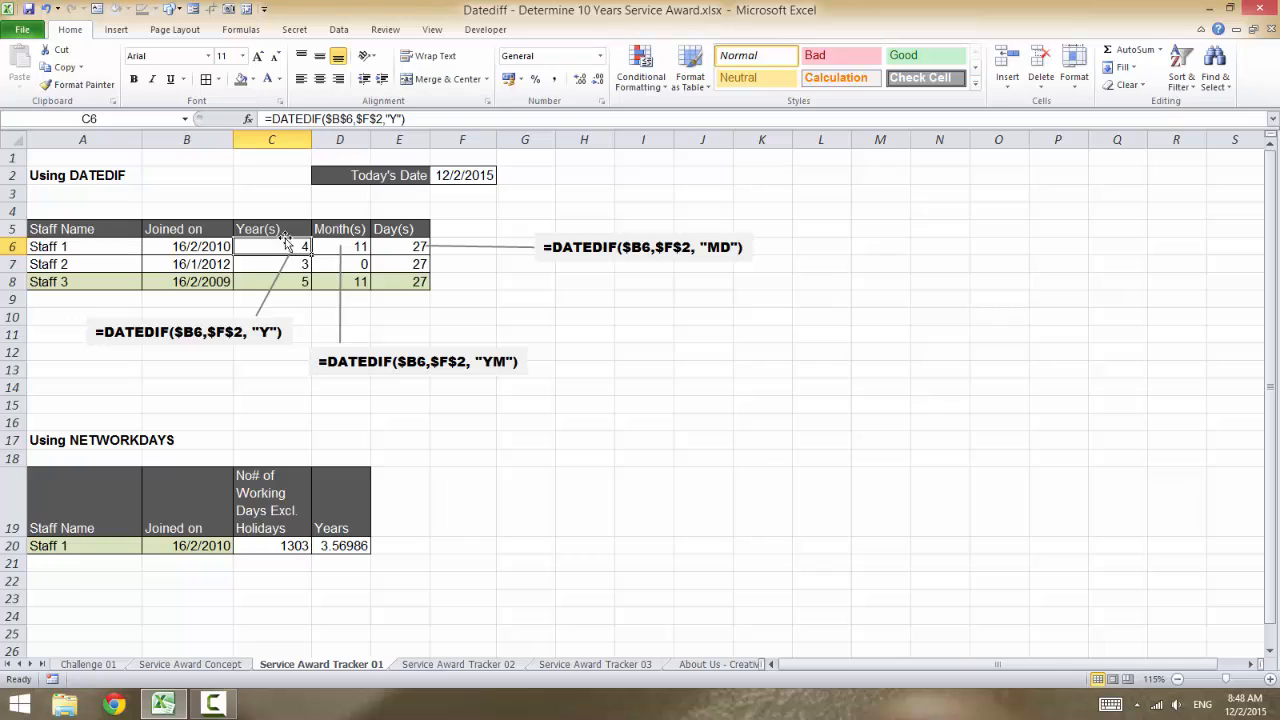
{"action": "left_click", "coordinate": [362, 246]}
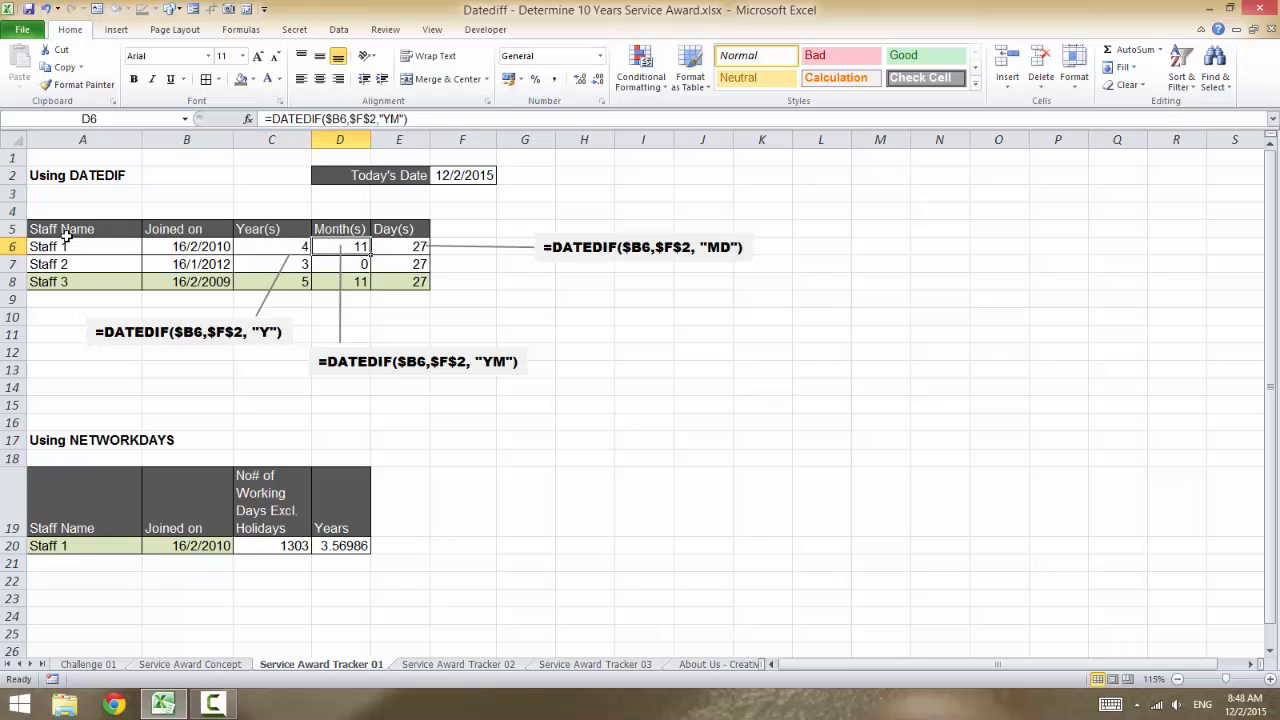
{"action": "left_click", "coordinate": [409, 245]}
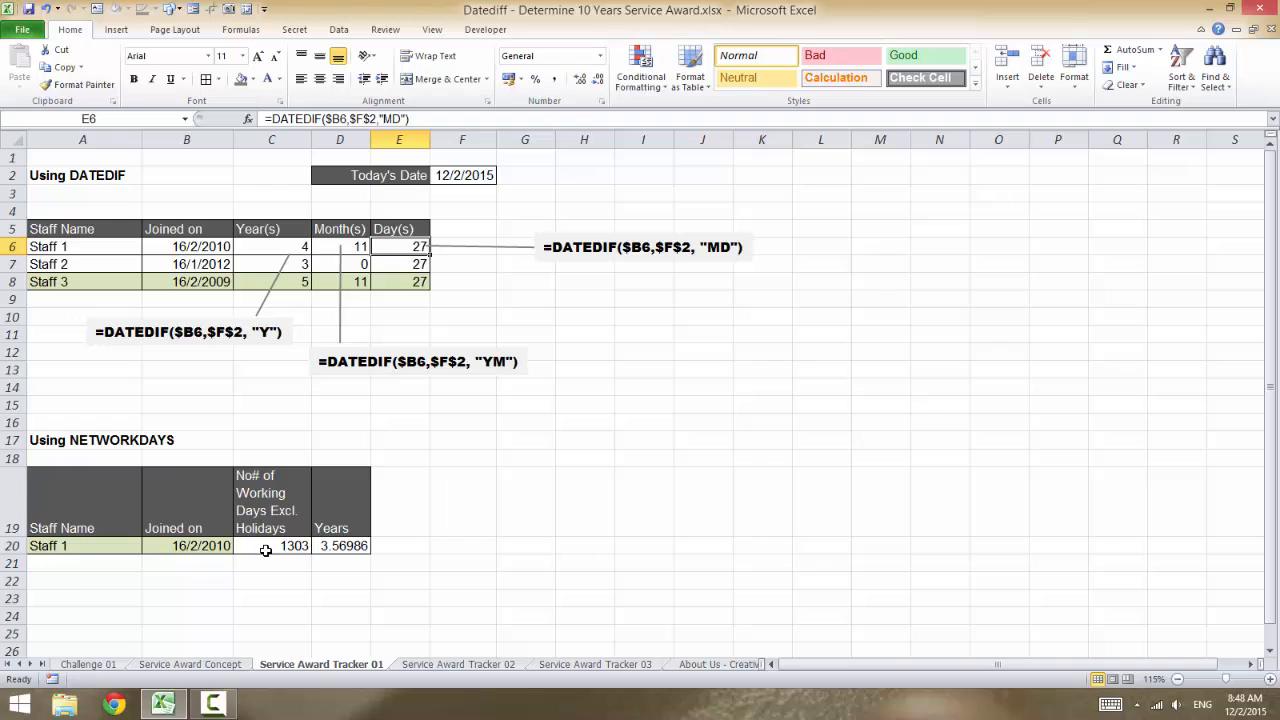
- Examine Staff 1's joined date and working-days formula in the NETWORKDAYS table, and compare it with the DATEDIF years formula in C6
{"action": "left_click", "coordinate": [177, 544]}
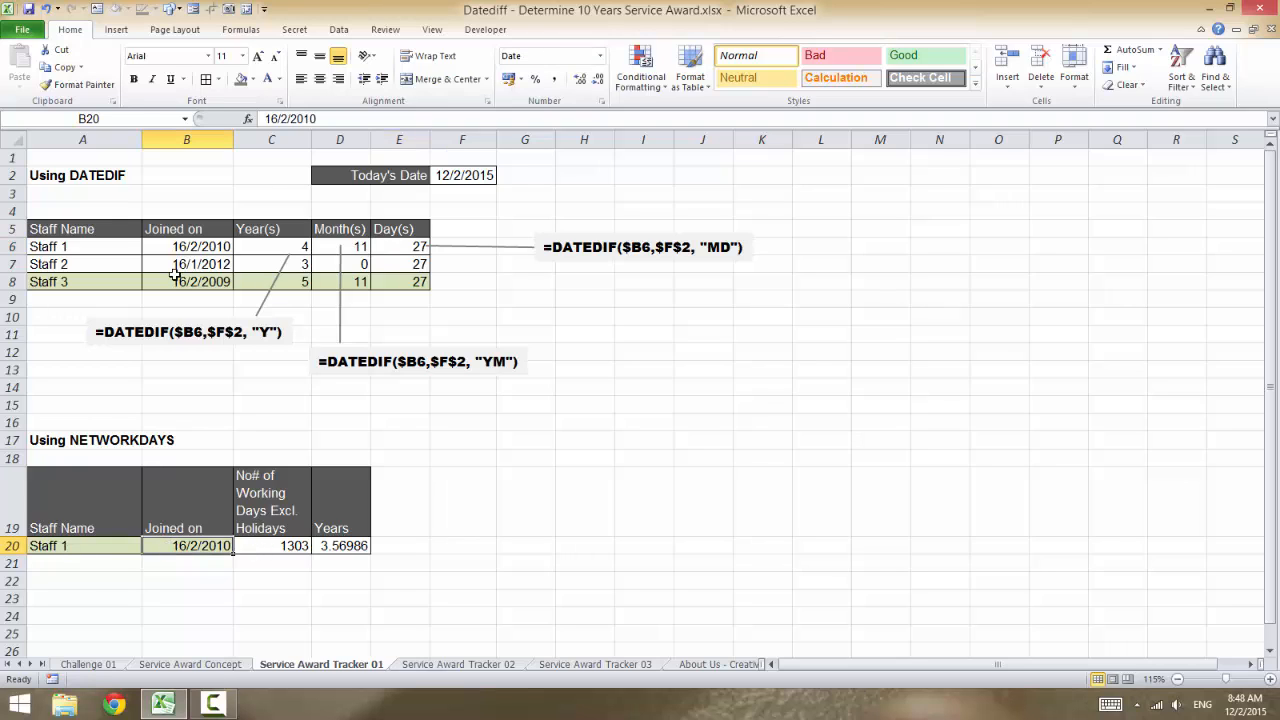
{"action": "left_click", "coordinate": [265, 547]}
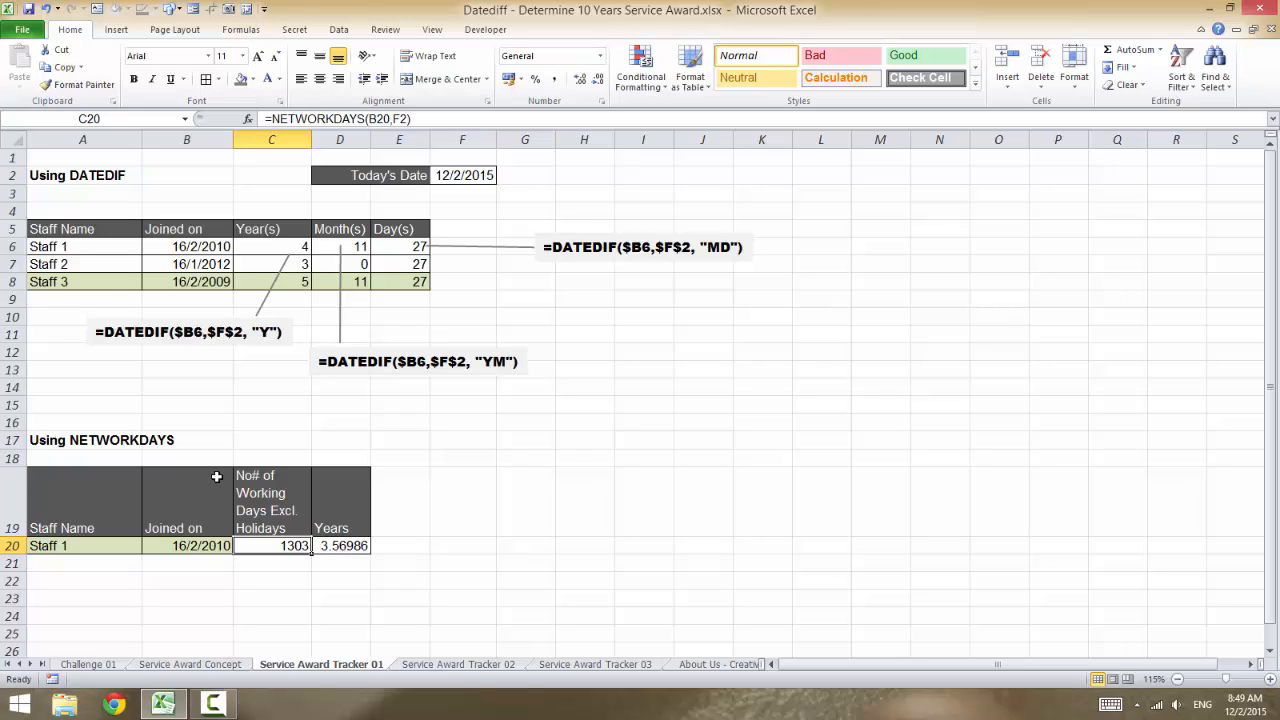
{"action": "left_click", "coordinate": [272, 250]}
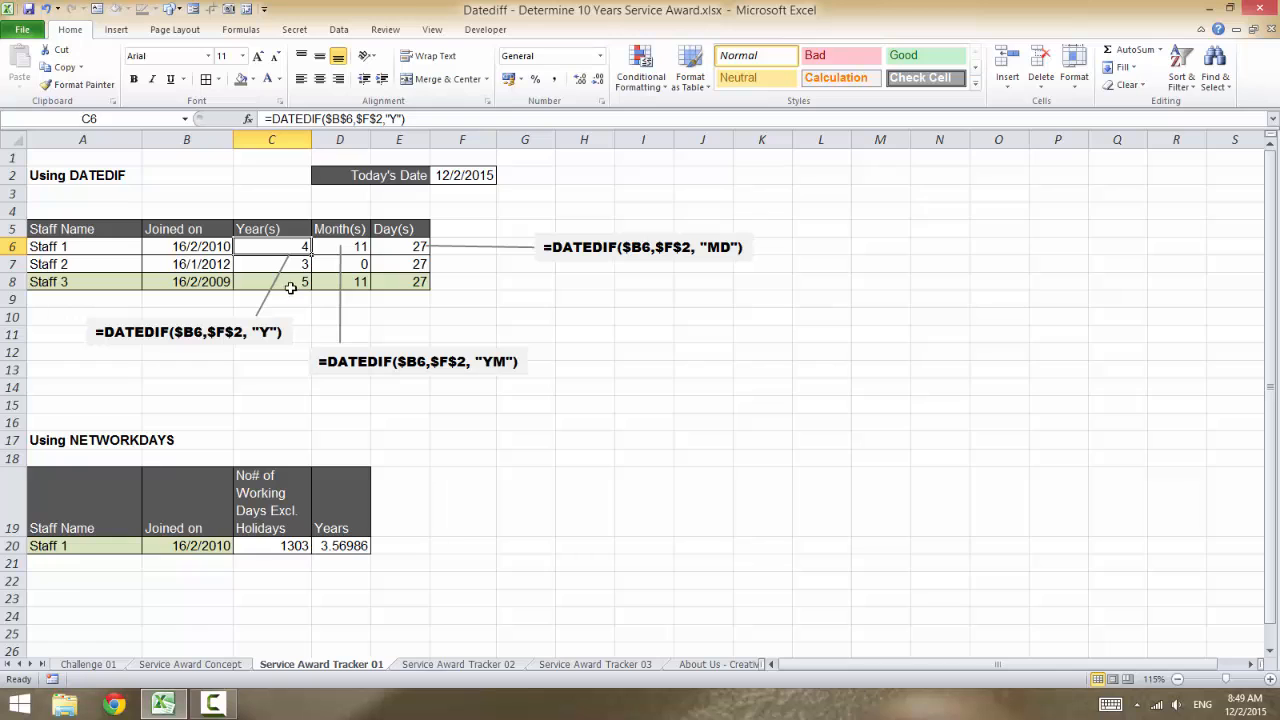
- Inspect Staff 3's years of service and joined date on the Service Award Tracker 02 sheet
{"action": "left_click", "coordinate": [458, 664]}
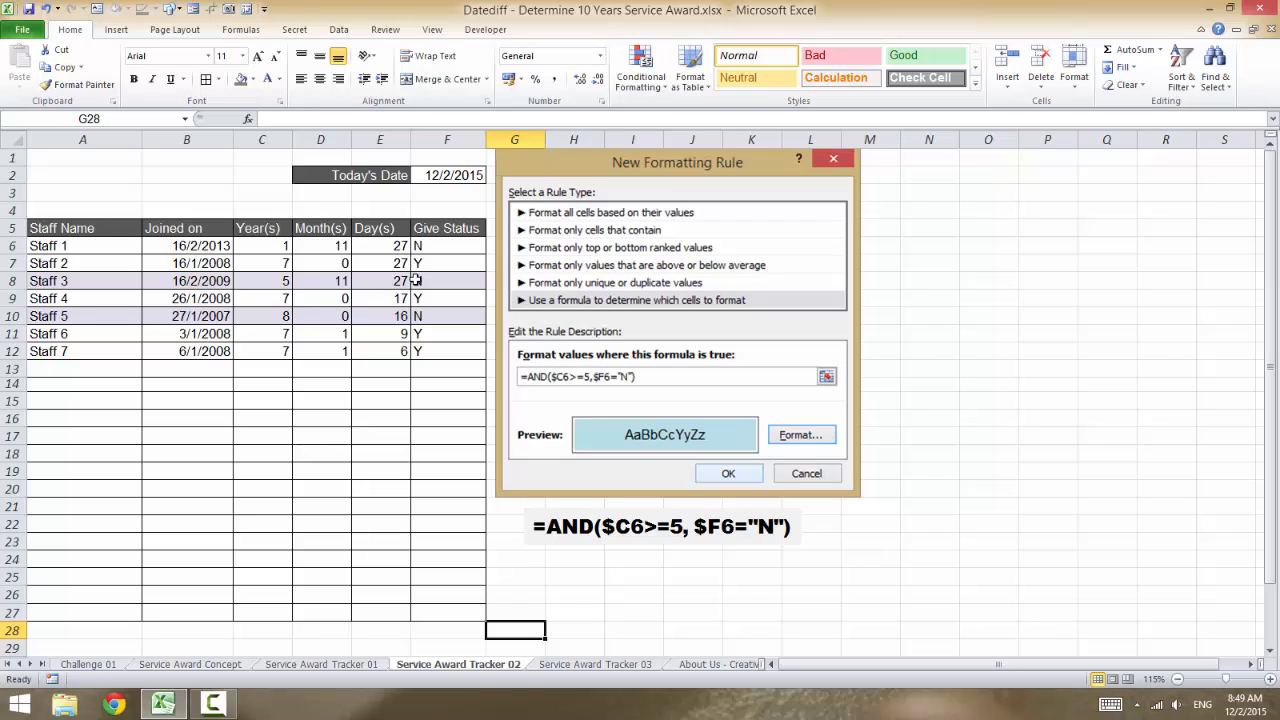
{"action": "left_click", "coordinate": [277, 281]}
{"action": "left_click", "coordinate": [197, 281]}
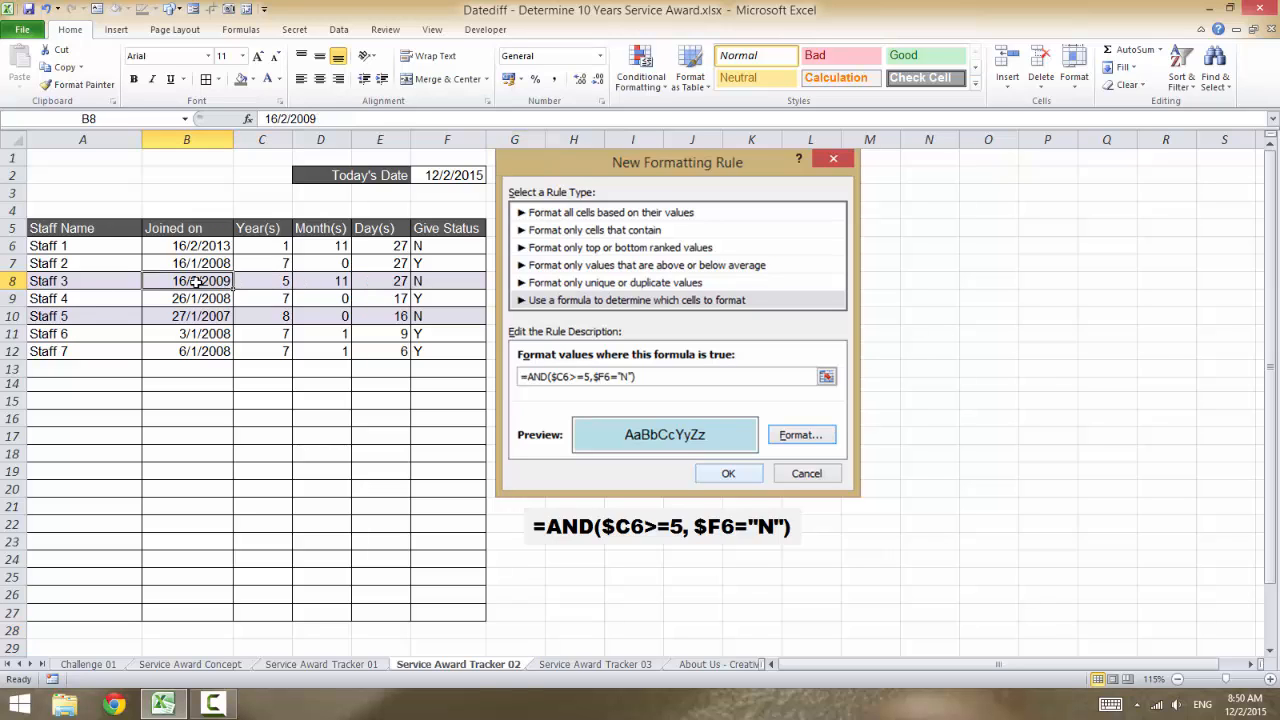
- Set Staff 3's joined date in cell B8 to 16/2/2008
{"action": "double_click", "coordinate": [207, 284]}
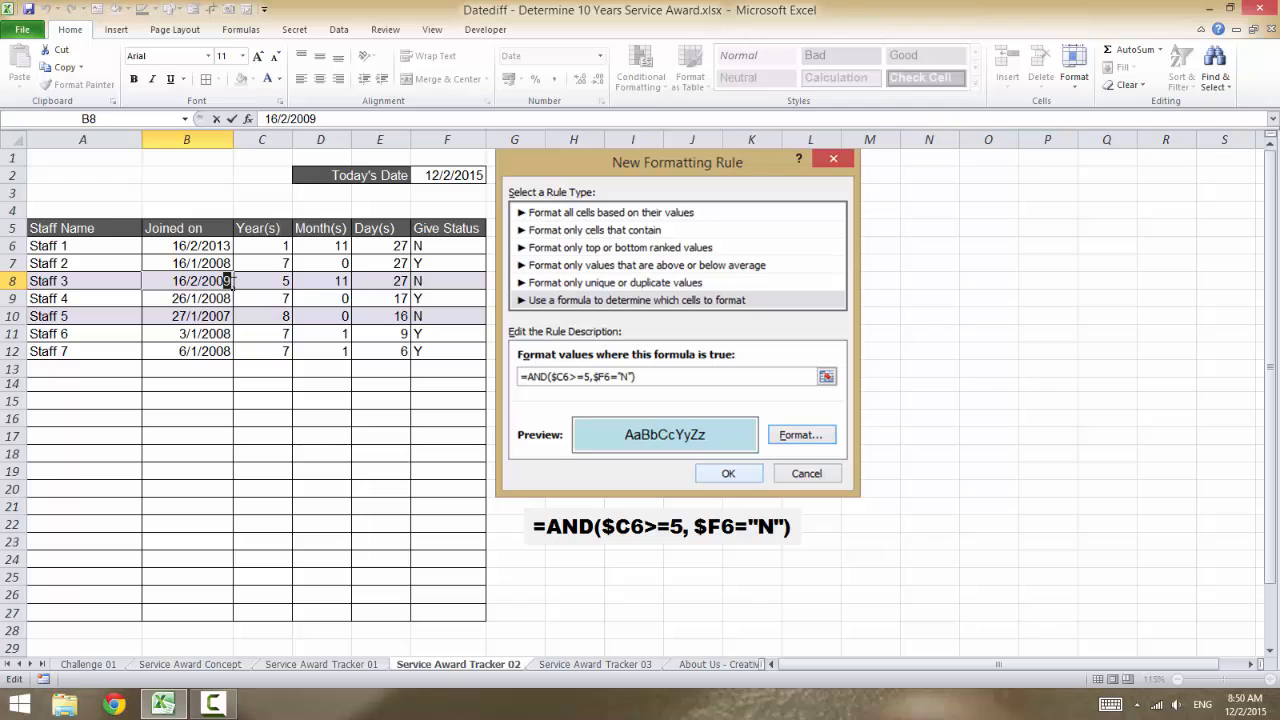
{"action": "type", "text": "8"}
{"action": "key", "text": "Return"}
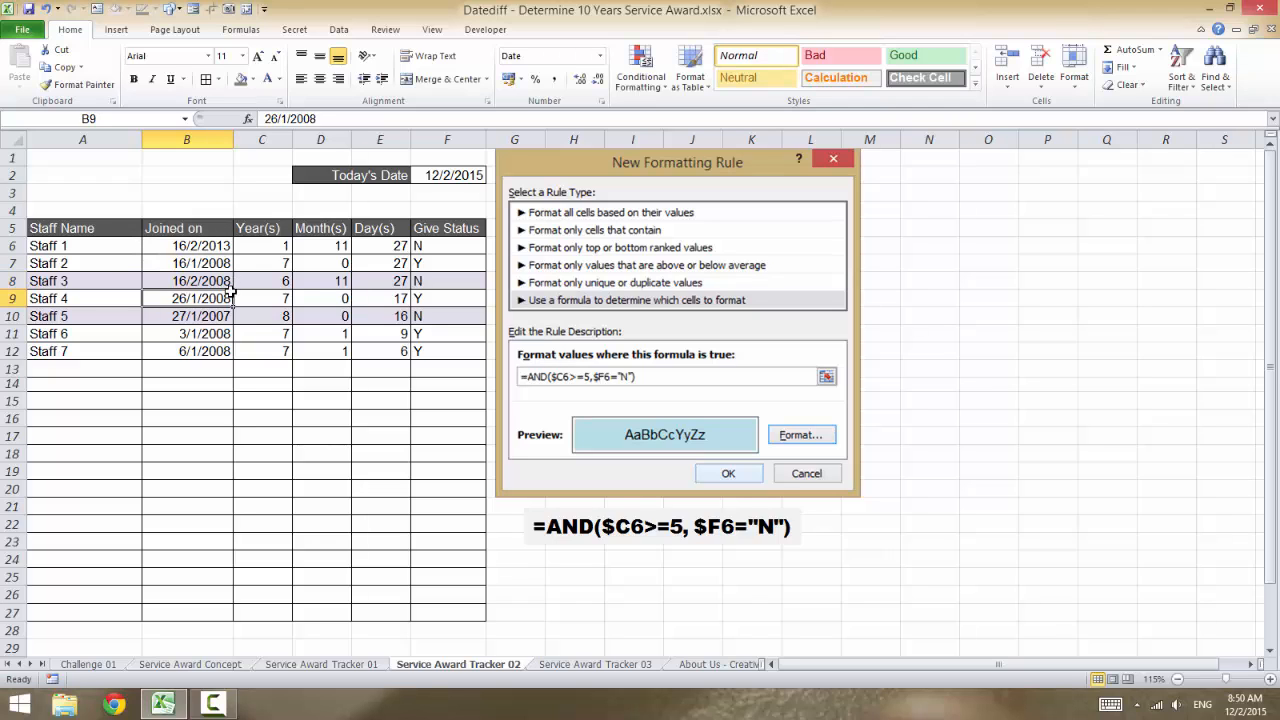
- Set Staff 3's joined date in cell B8 to 16/2/2010 and check the row's highlighting
{"action": "left_click", "coordinate": [225, 281]}
{"action": "double_click", "coordinate": [230, 281]}
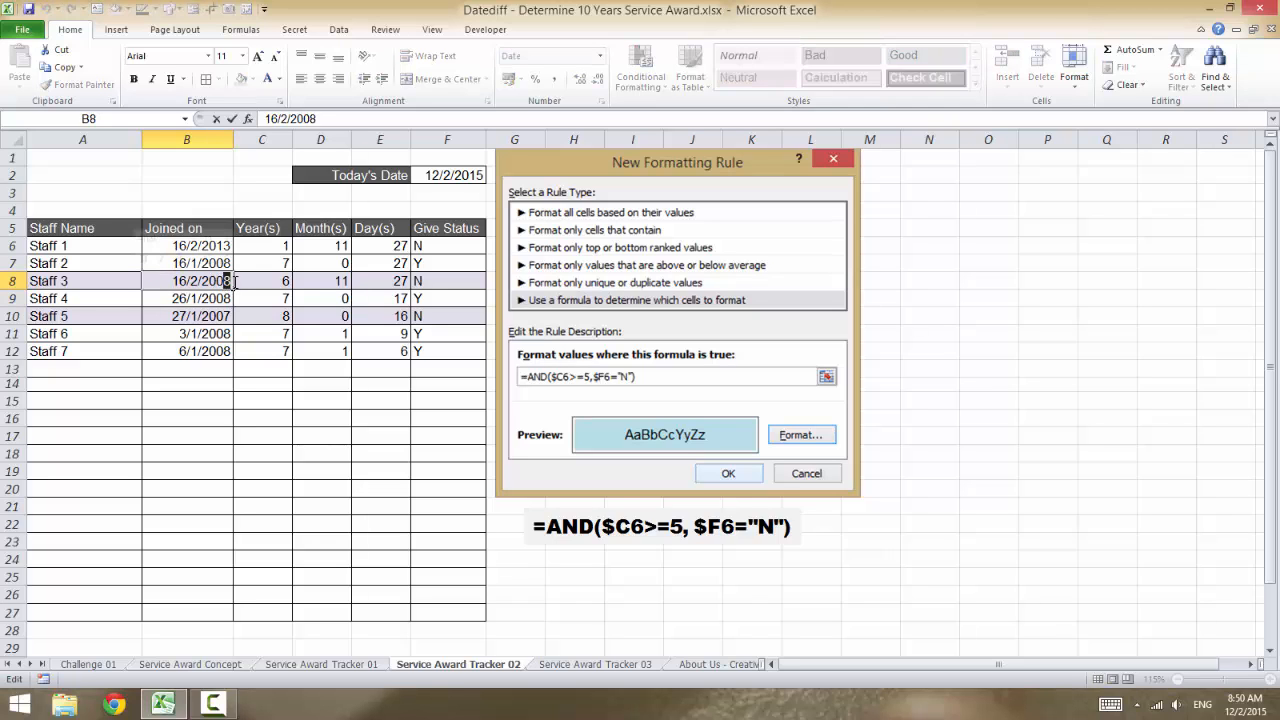
{"action": "key", "text": "BackSpace"}
{"action": "key", "text": "BackSpace"}
{"action": "type", "text": "10"}
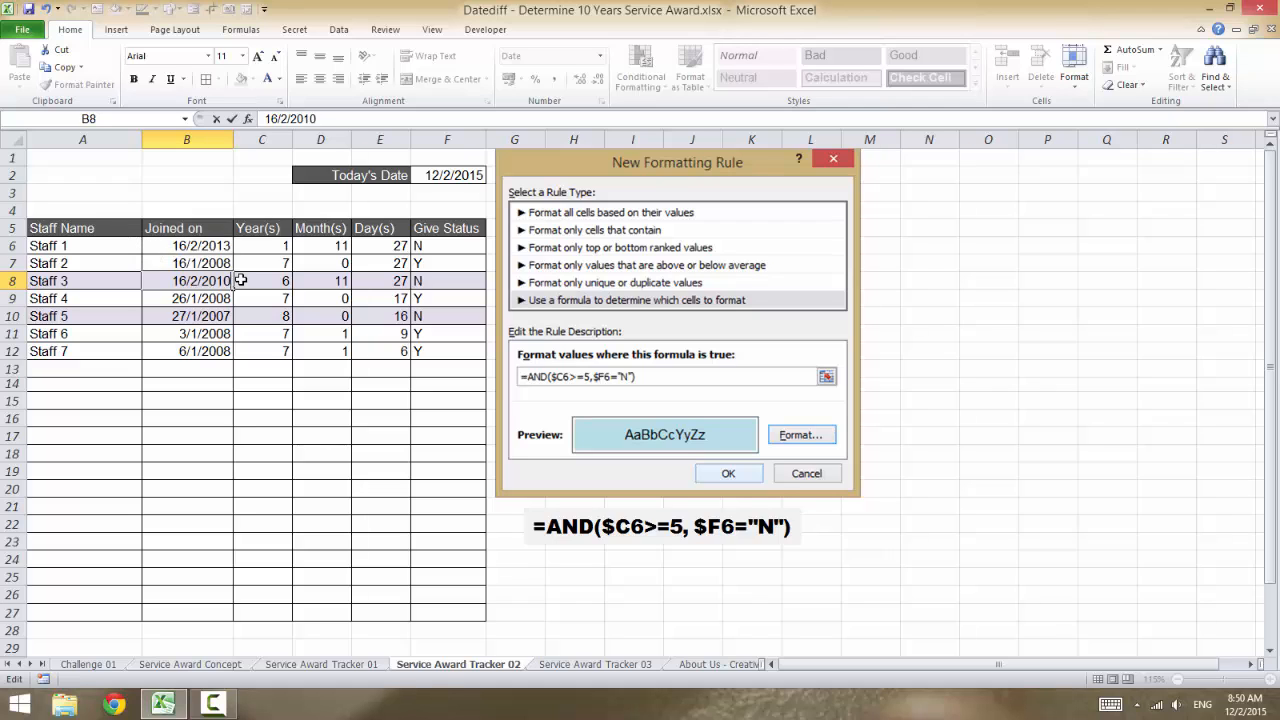
{"action": "key", "text": "Return"}
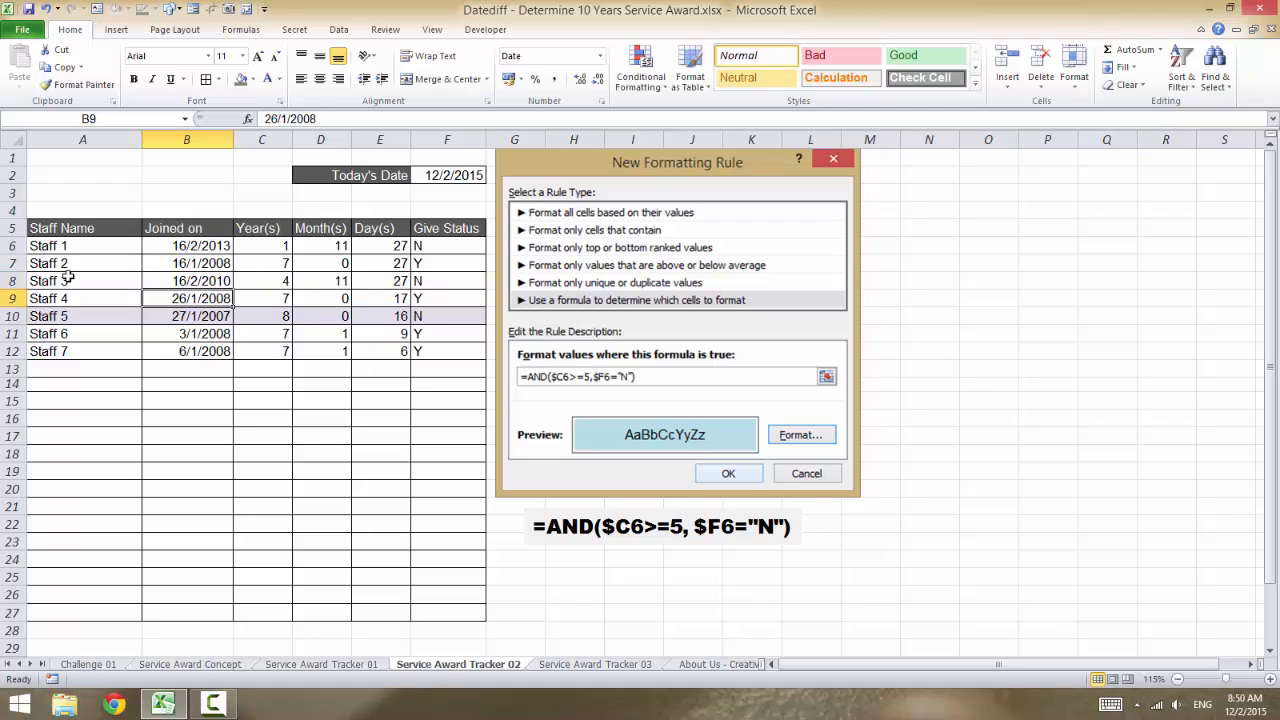
{"action": "left_click_drag", "start_coordinate": [68, 278], "coordinate": [257, 284]}
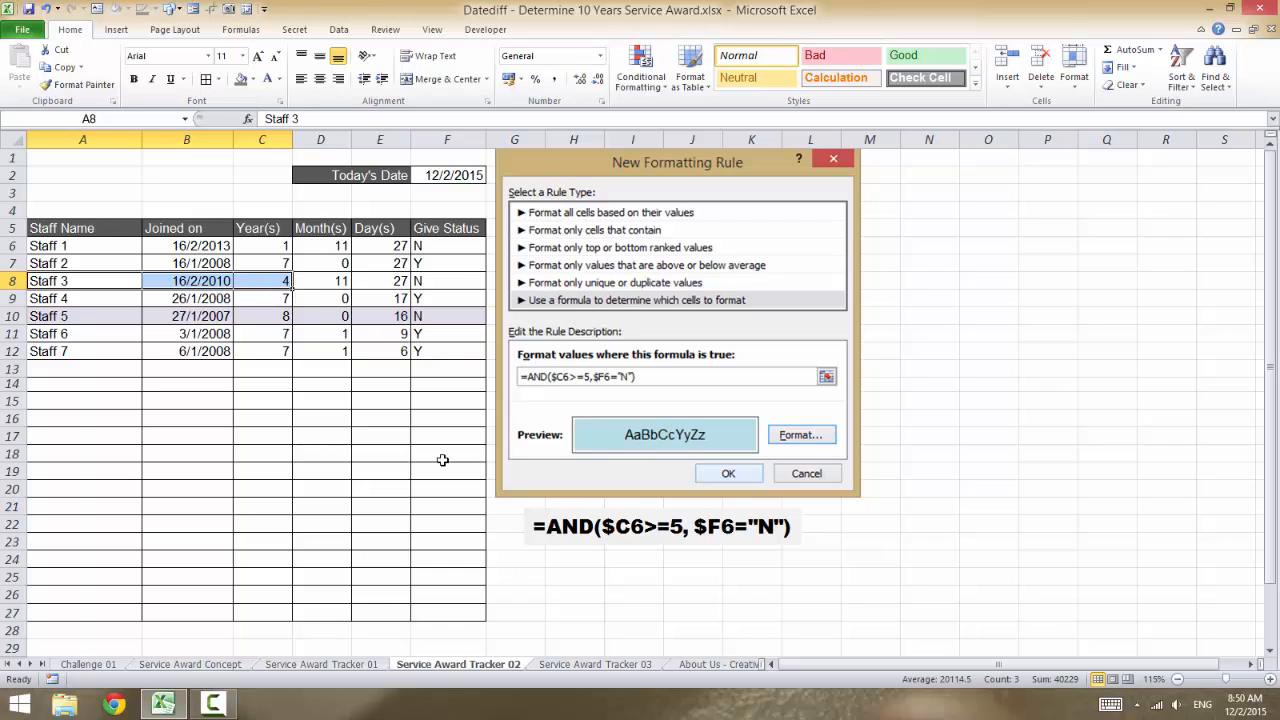
{"action": "left_click", "coordinate": [432, 457]}
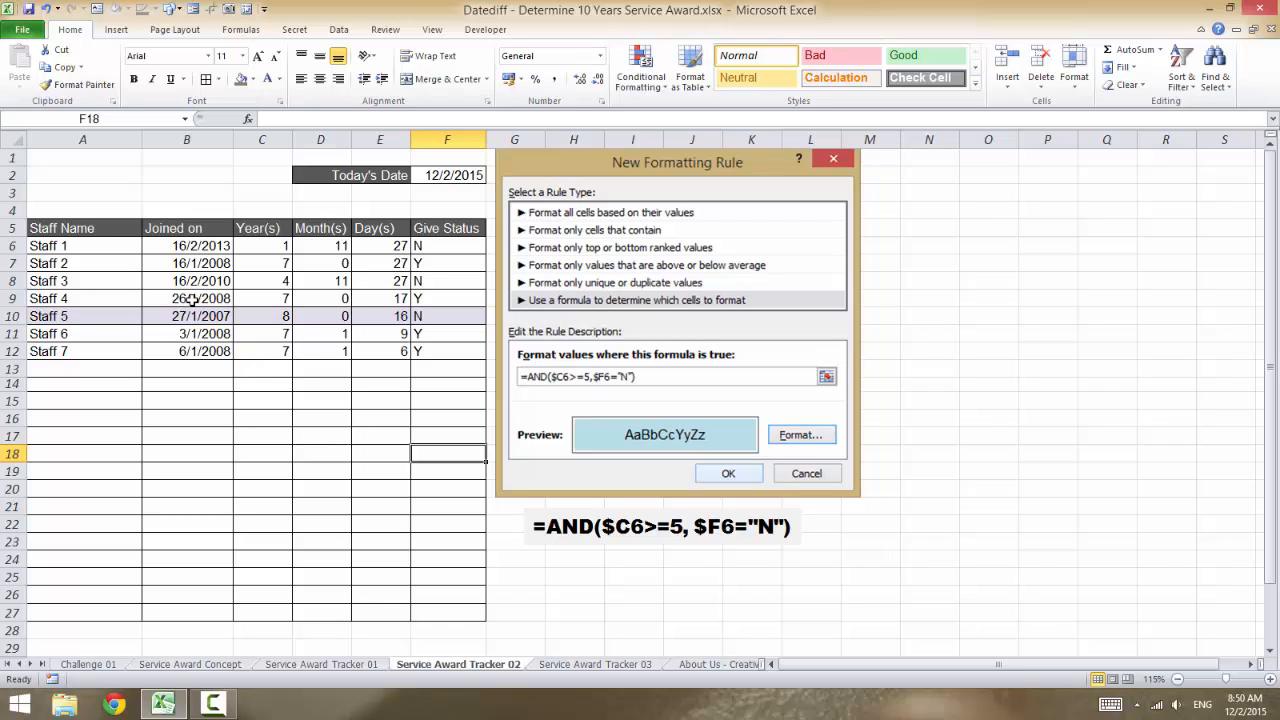
- Set Staff 7's joined date in cell B12 to 6/1/2001
{"action": "left_click", "coordinate": [198, 351]}
{"action": "double_click", "coordinate": [207, 351]}
{"action": "left_click_drag", "start_coordinate": [218, 351], "coordinate": [234, 352]}
{"action": "type", "text": "01"}
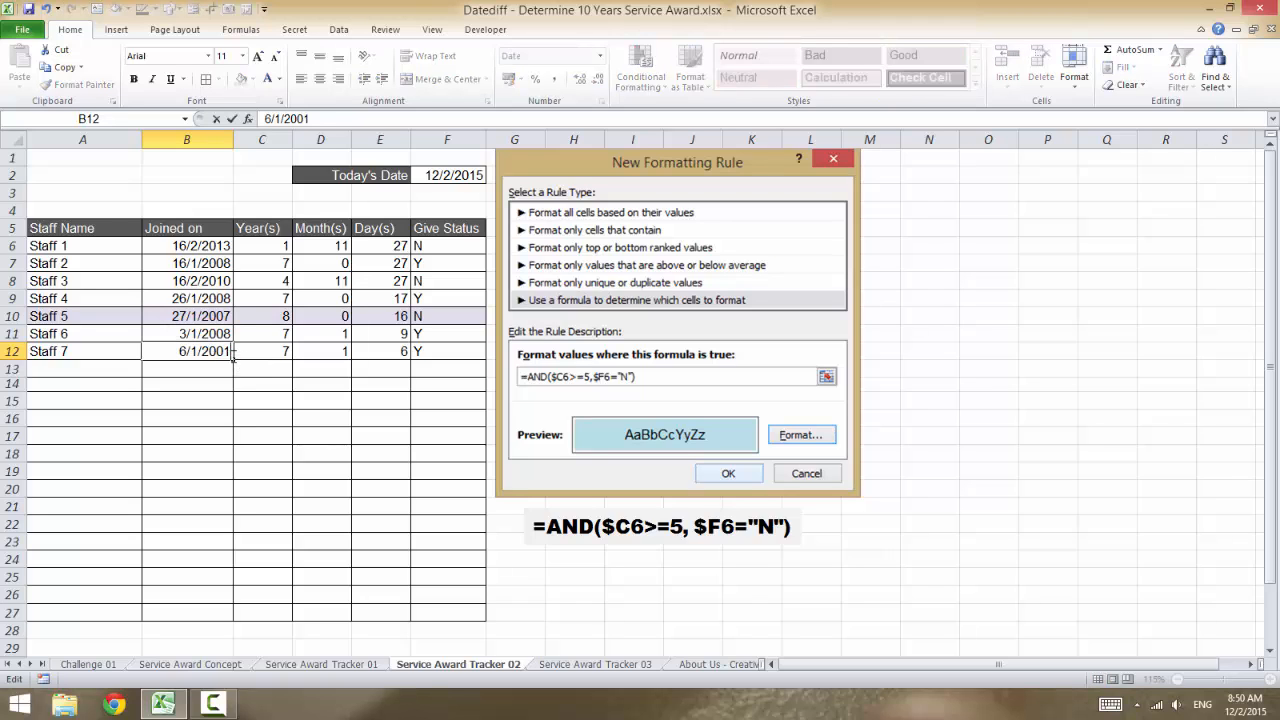
{"action": "key", "text": "Return"}
{"action": "left_click", "coordinate": [217, 352]}
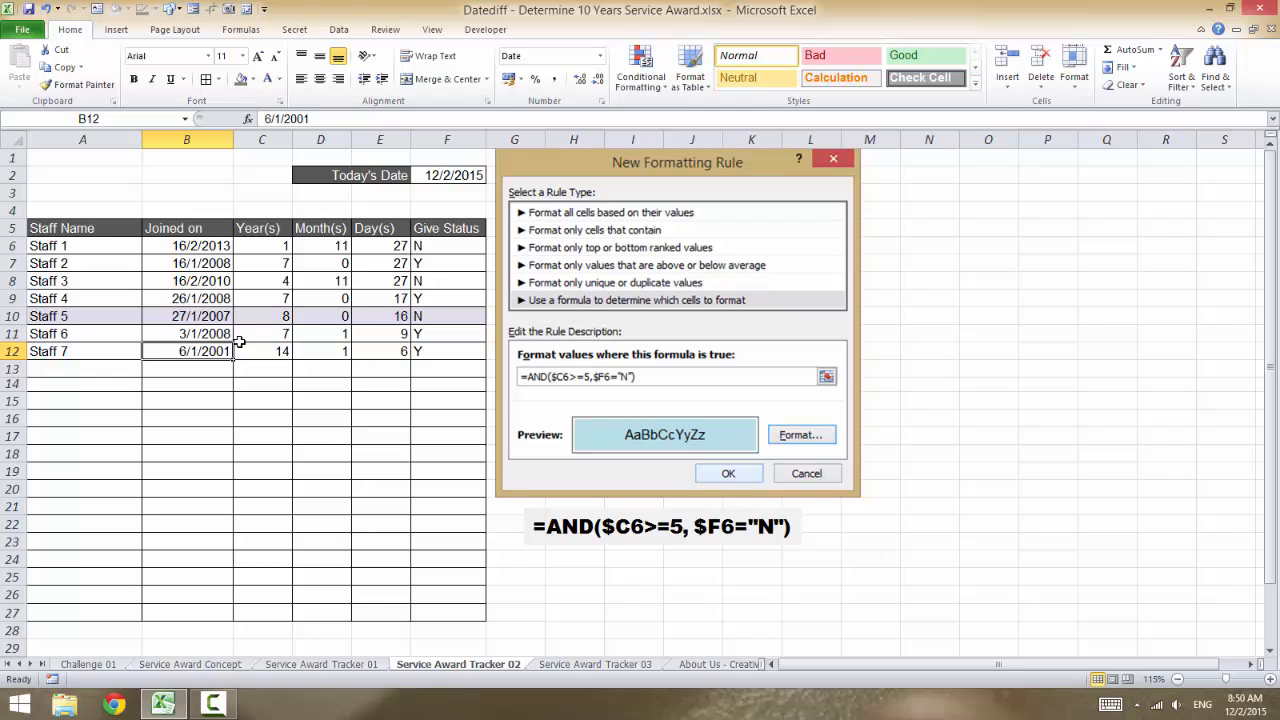
- Examine years of service and the 5-year and 10-year award statuses on the Service Award Tracker 03 sheet, and open the About Us sheet
{"action": "key", "text": "ctrl+Page_Down"}
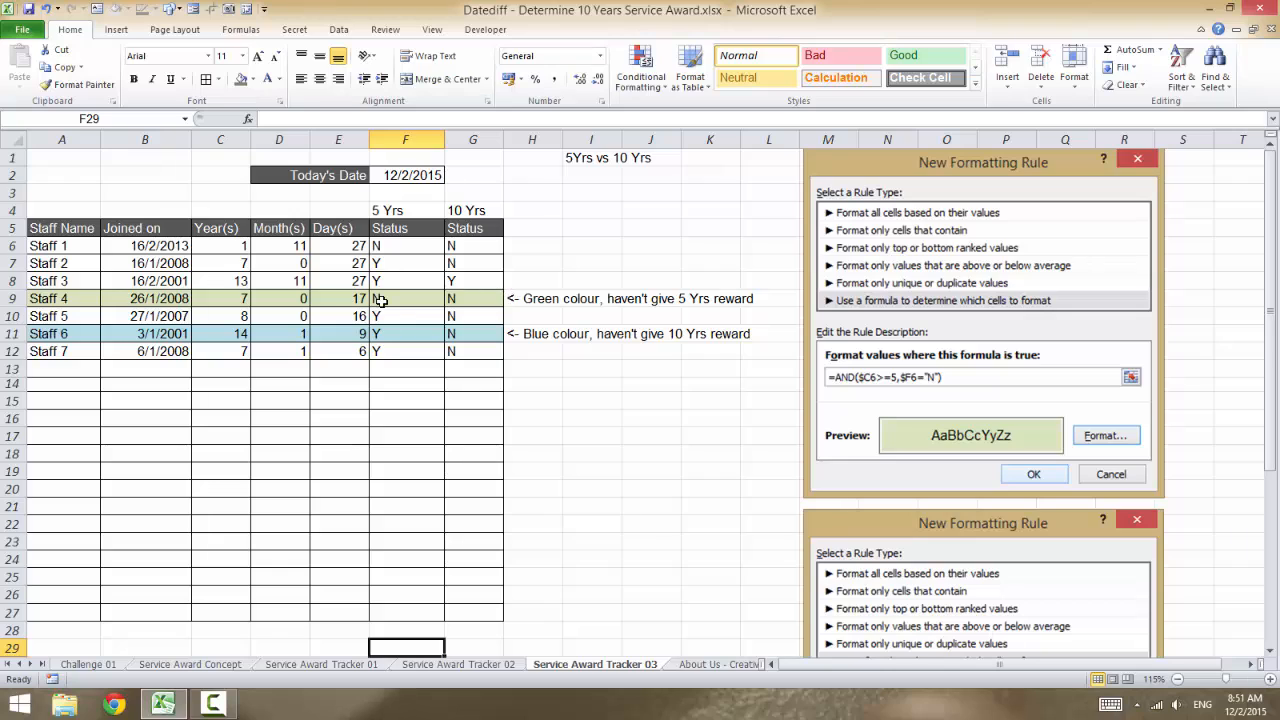
{"action": "left_click", "coordinate": [231, 264]}
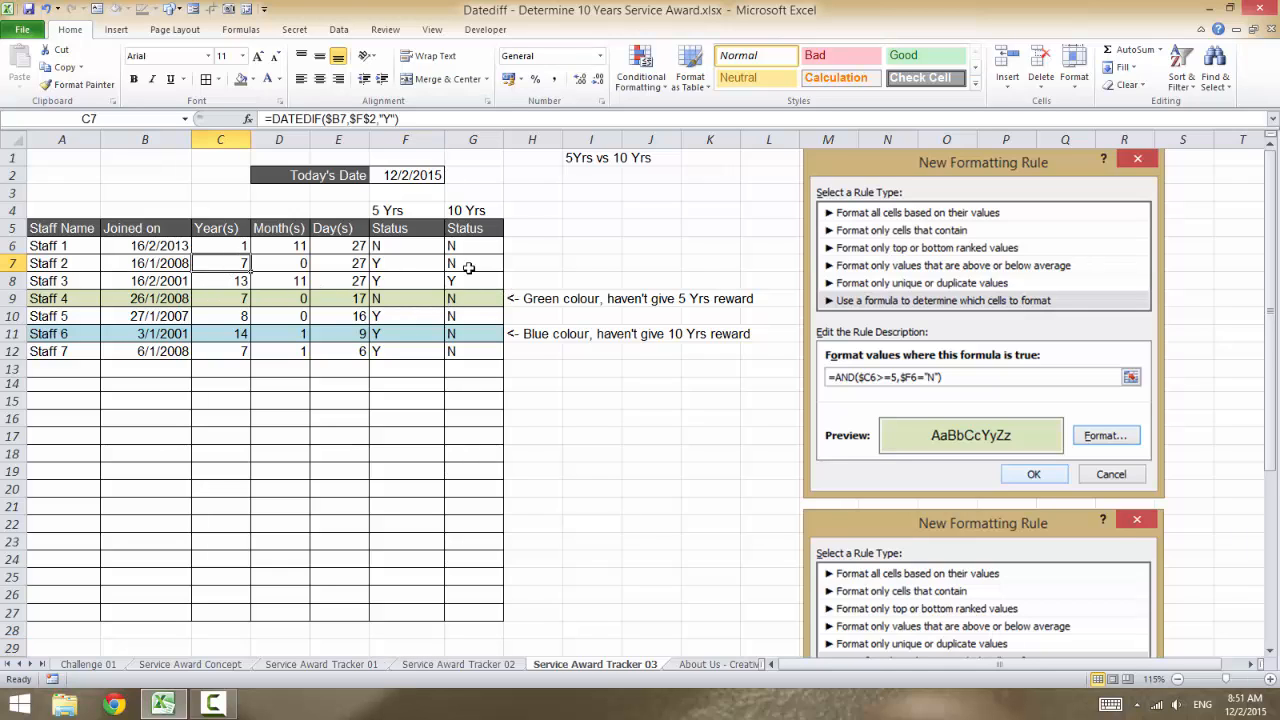
{"action": "left_click", "coordinate": [381, 262]}
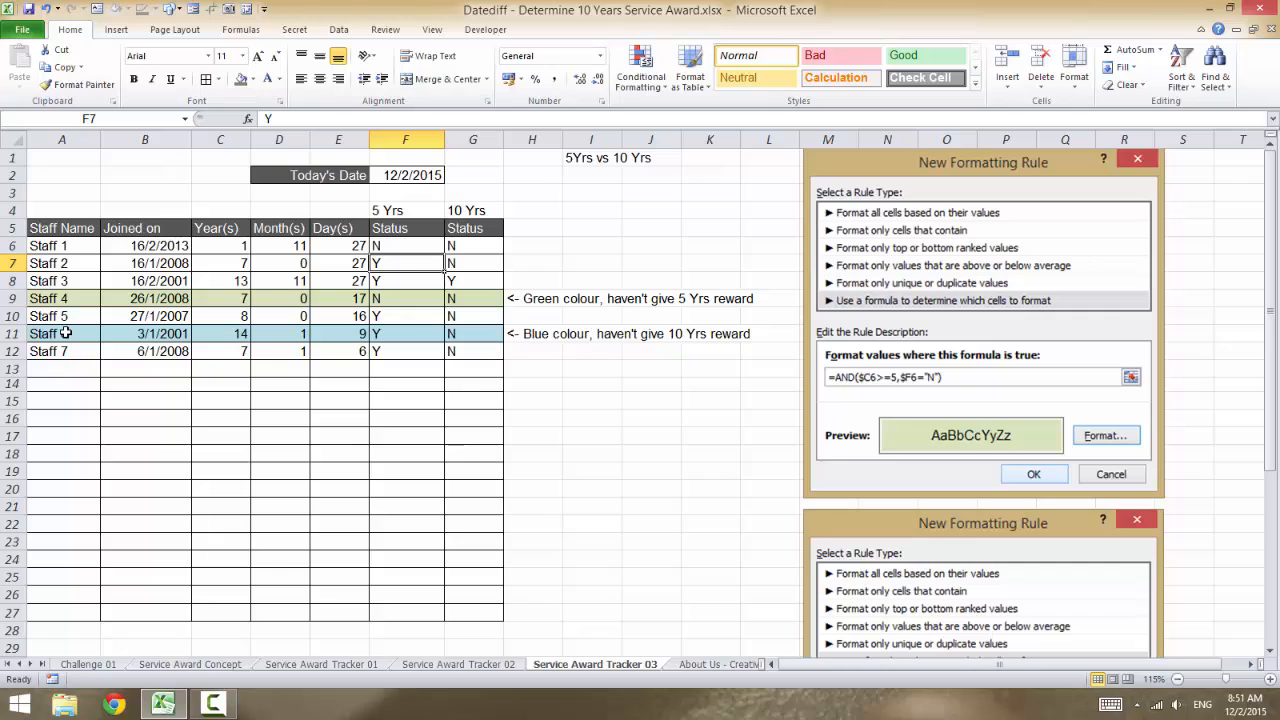
{"action": "left_click", "coordinate": [461, 335]}
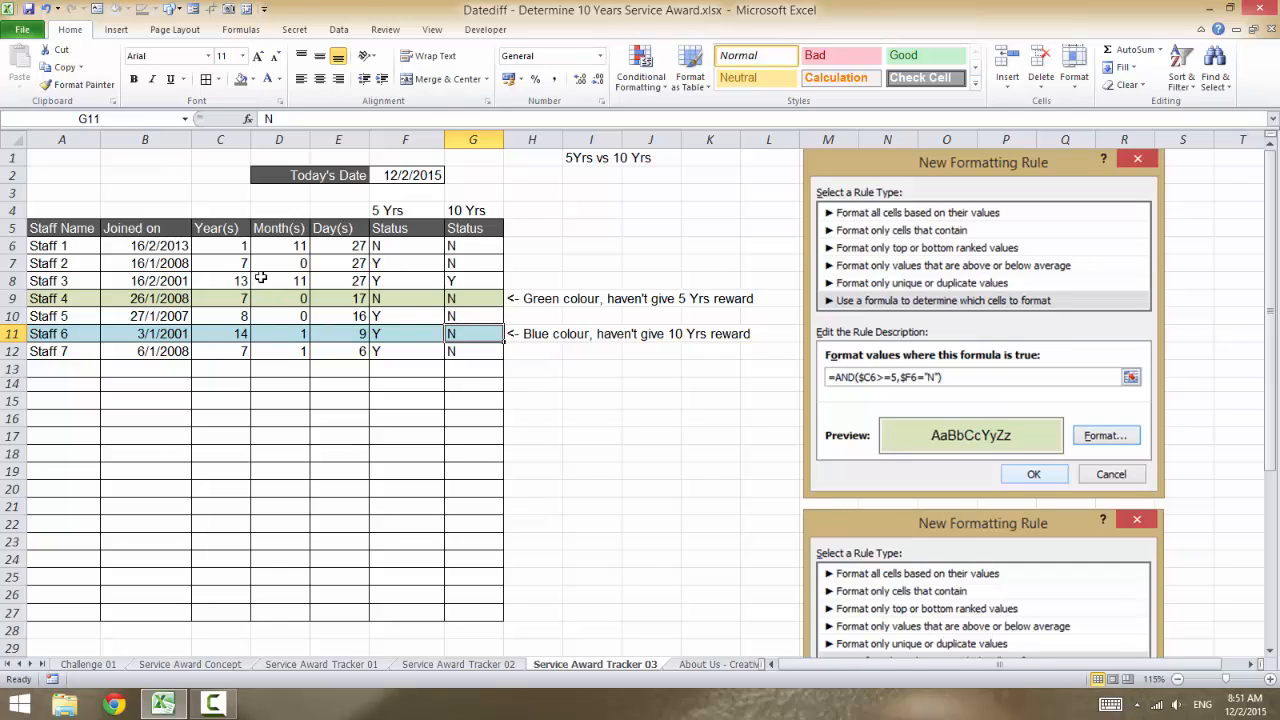
{"action": "left_click_drag", "start_coordinate": [492, 284], "coordinate": [88, 281]}
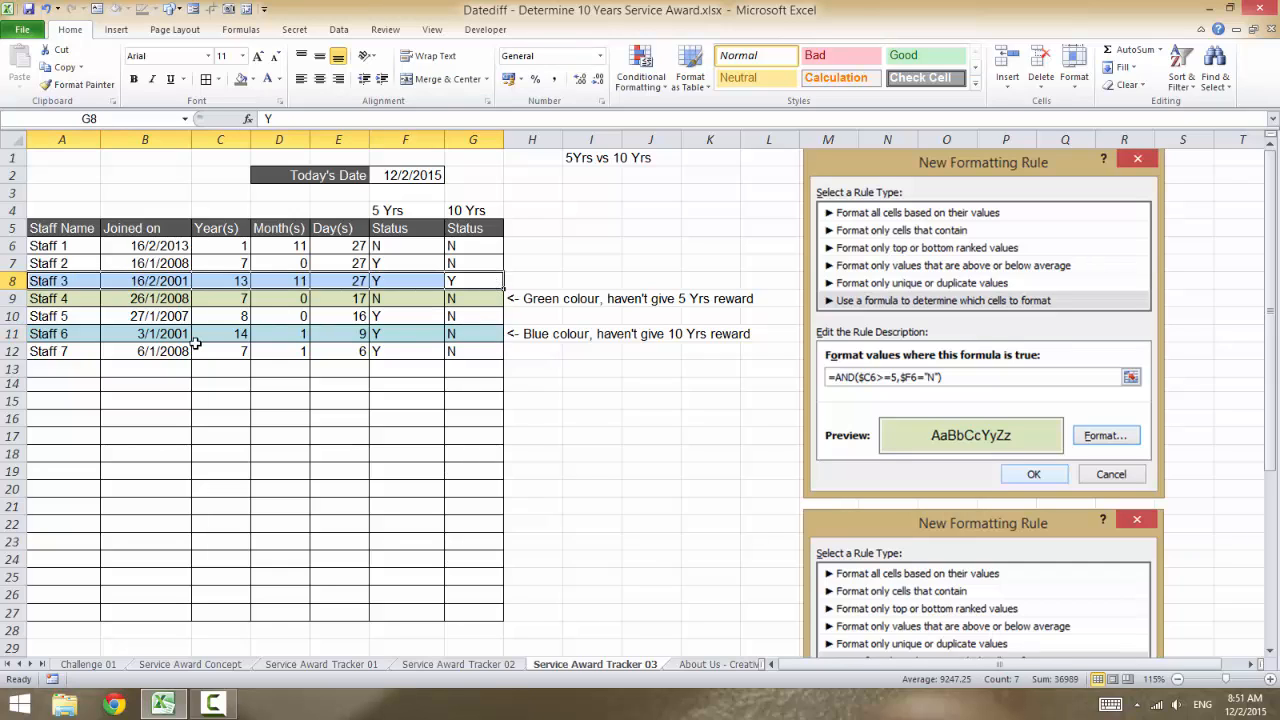
{"action": "left_click", "coordinate": [205, 350]}
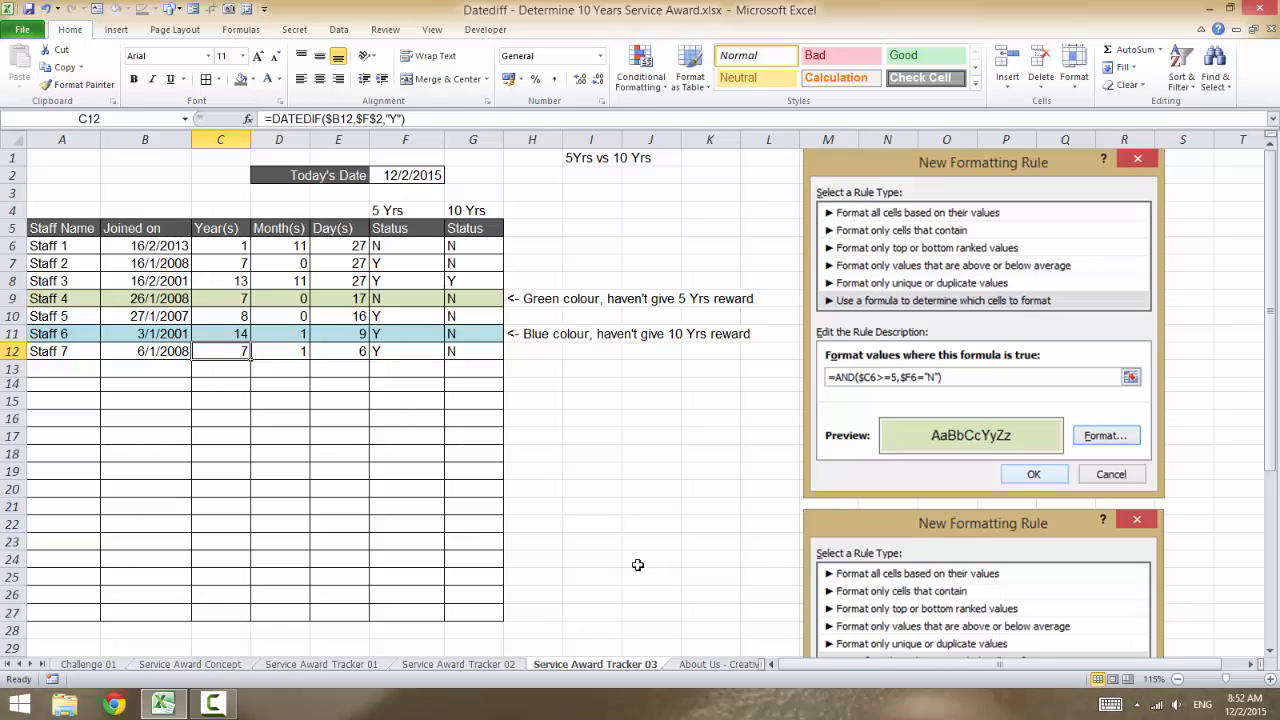
{"action": "left_click", "coordinate": [718, 664]}
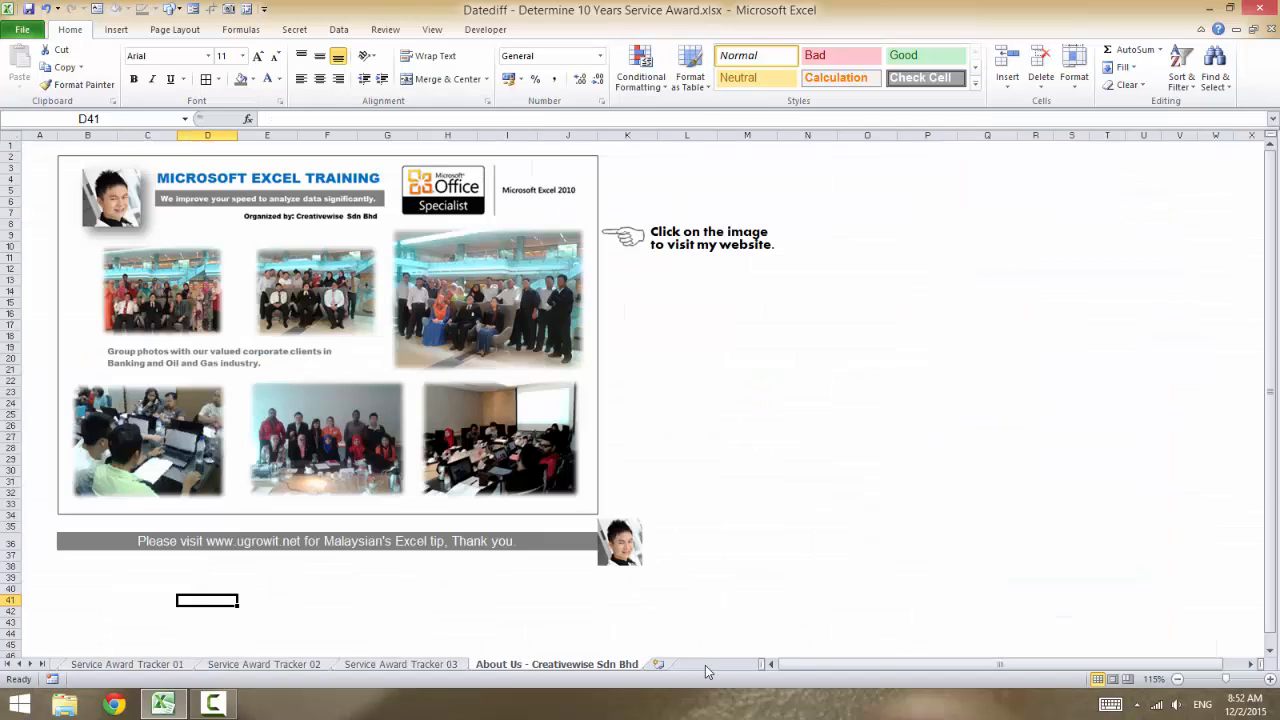